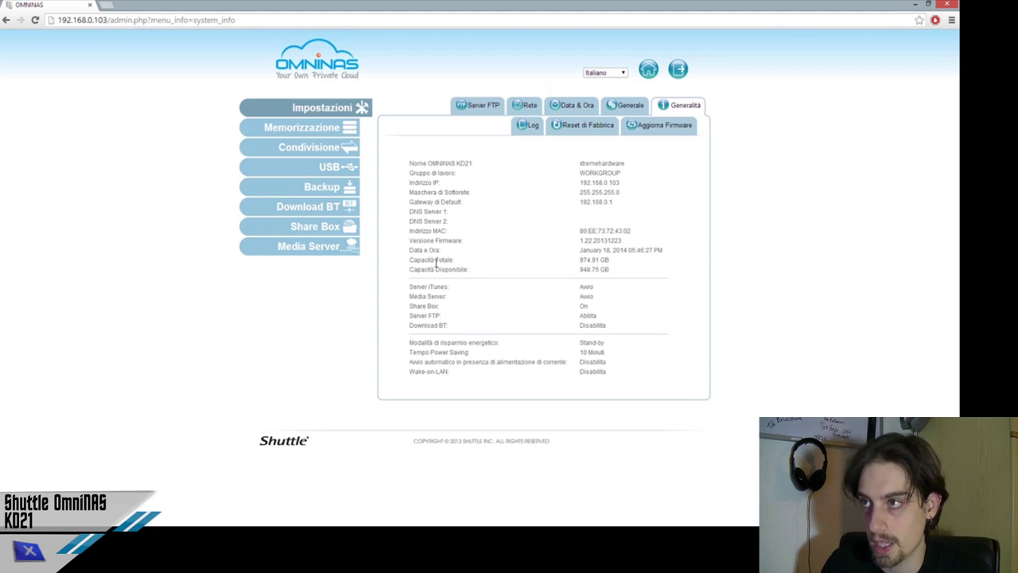
- Review the NAS settings pages for firmware update, general options, factory reset, date and time, log, network and FTP server
left_click(675, 130)
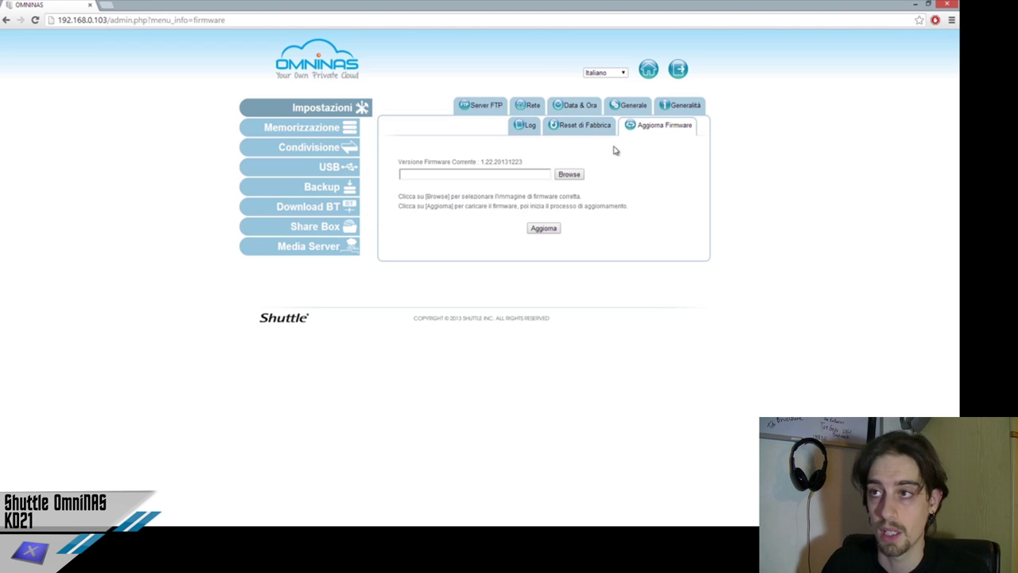
left_click(624, 107)
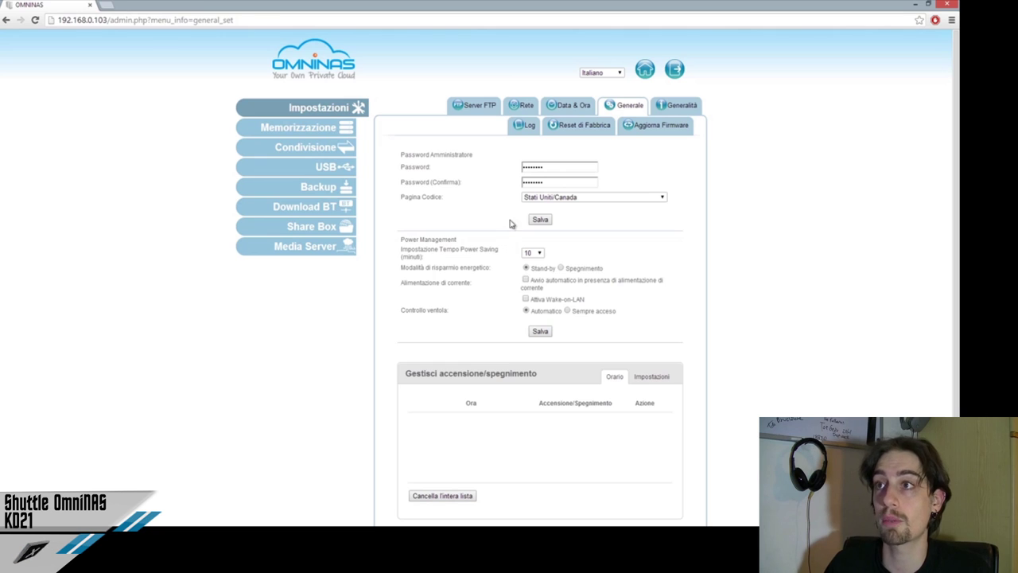
left_click(587, 127)
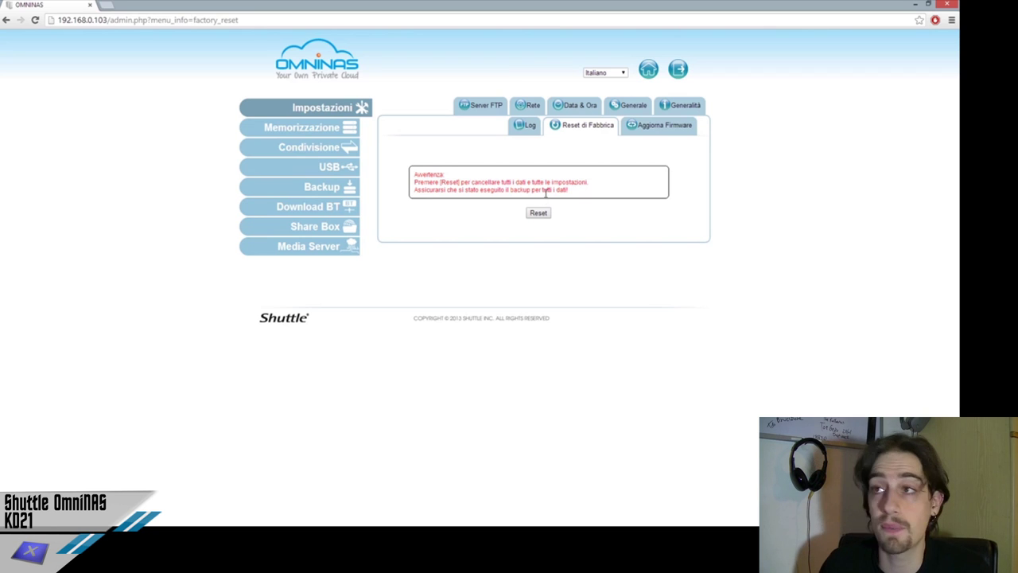
left_click(571, 106)
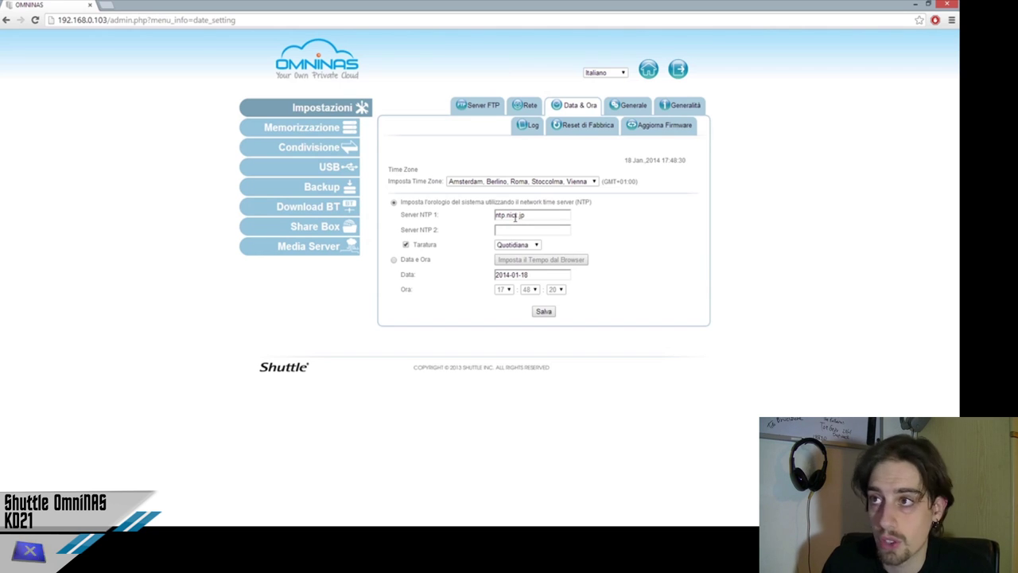
left_click(528, 127)
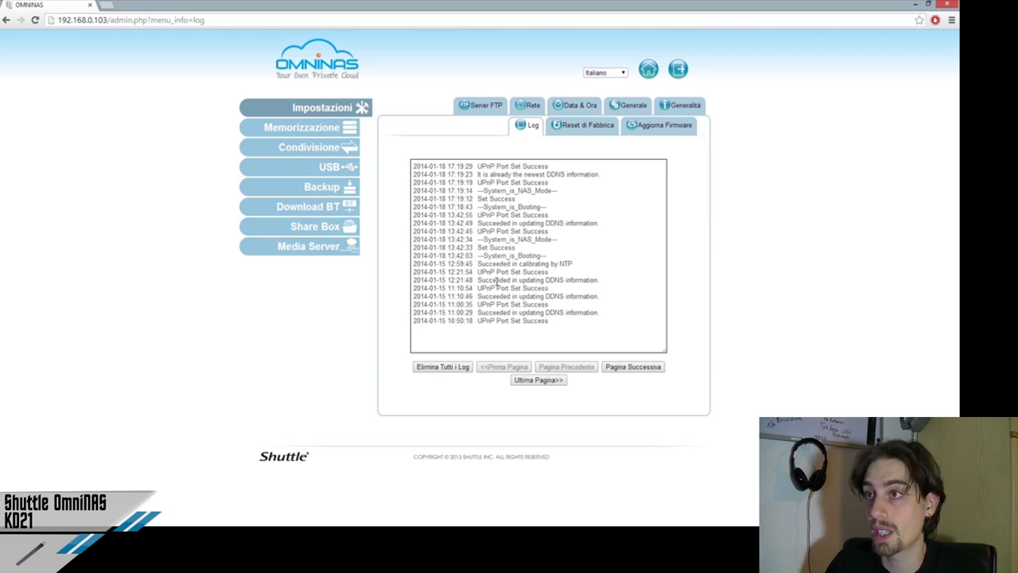
left_click(524, 110)
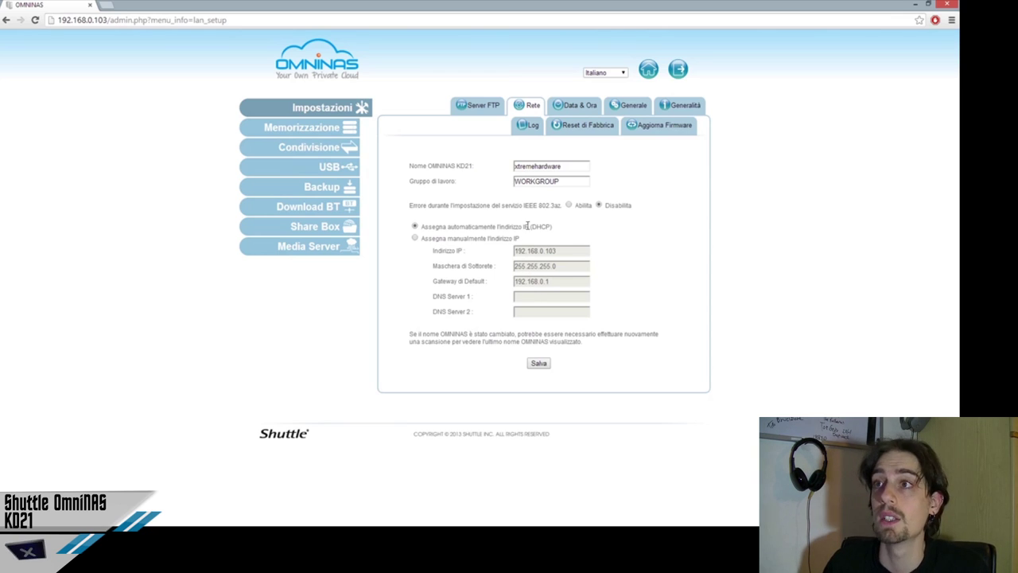
left_click(487, 111)
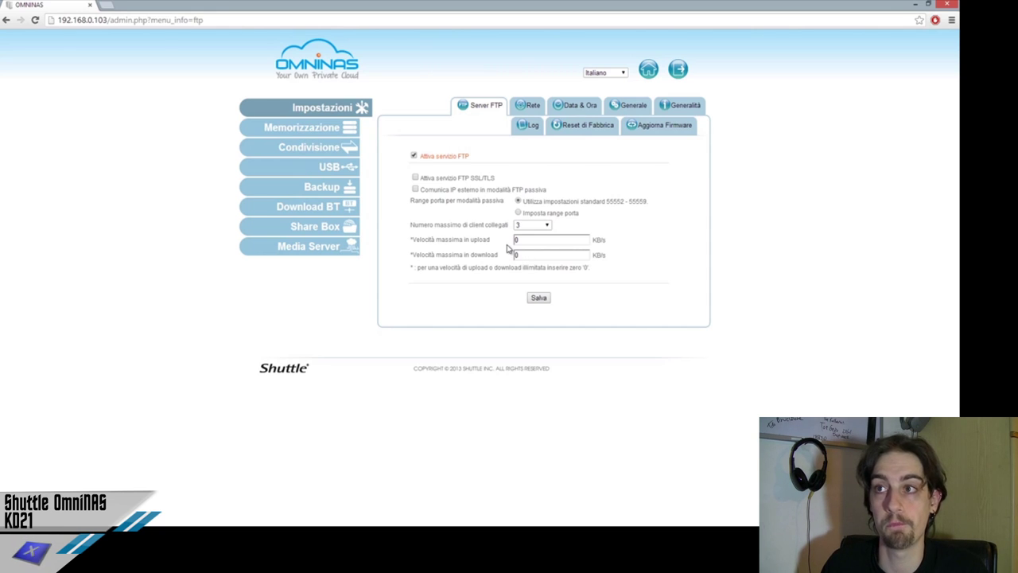
- Examine the storage section: RAID modes, the disk list with disk 1's S.M.A.R.T. report, and the Auto Mirror option
left_click(293, 129)
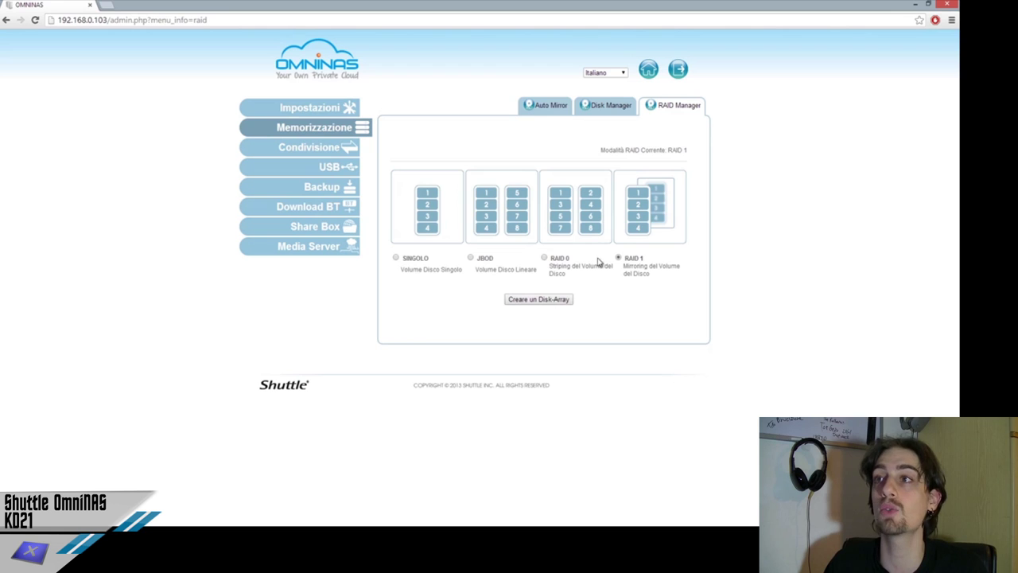
left_click(593, 112)
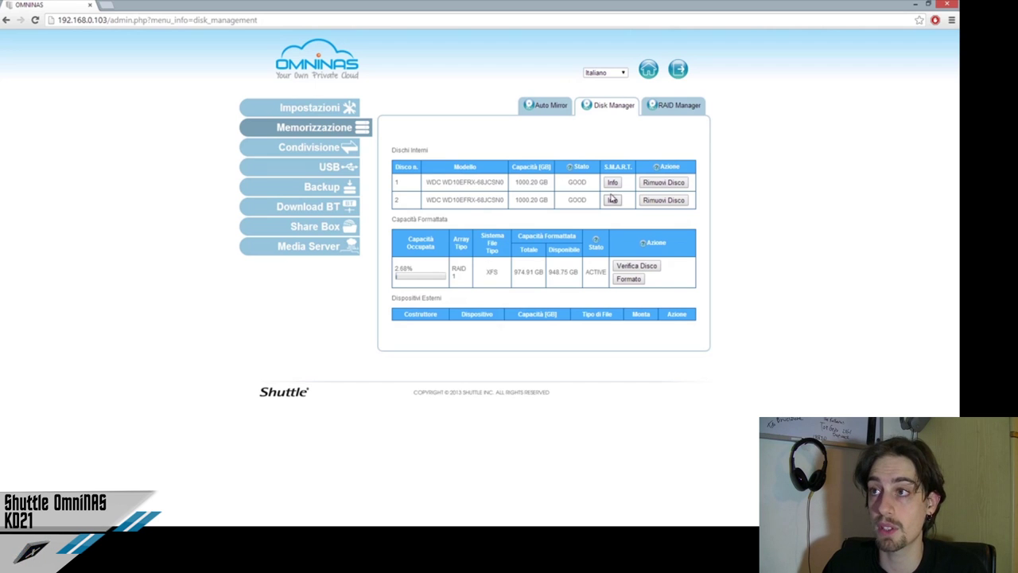
left_click(605, 181)
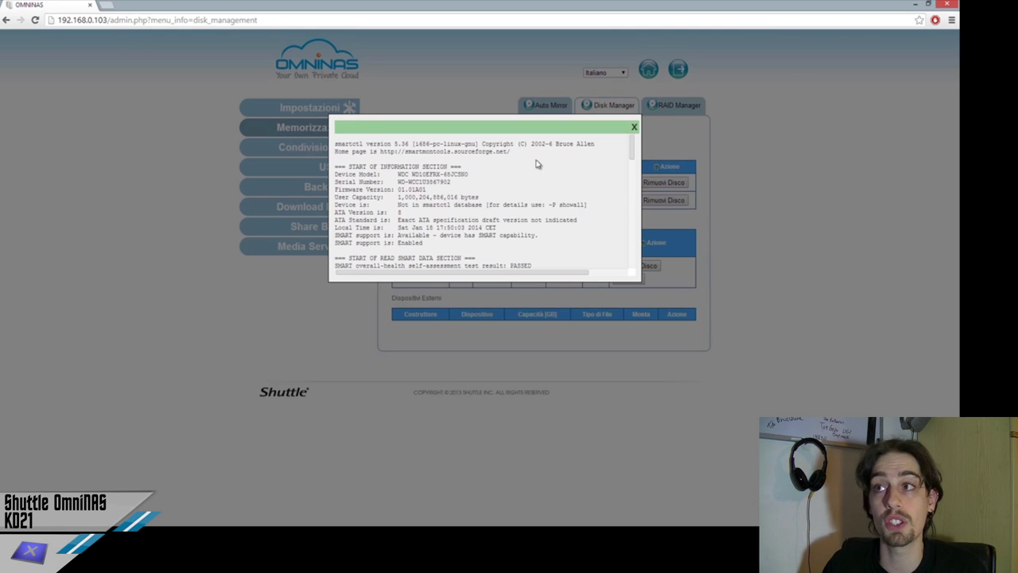
left_click_drag(634, 151, 634, 191)
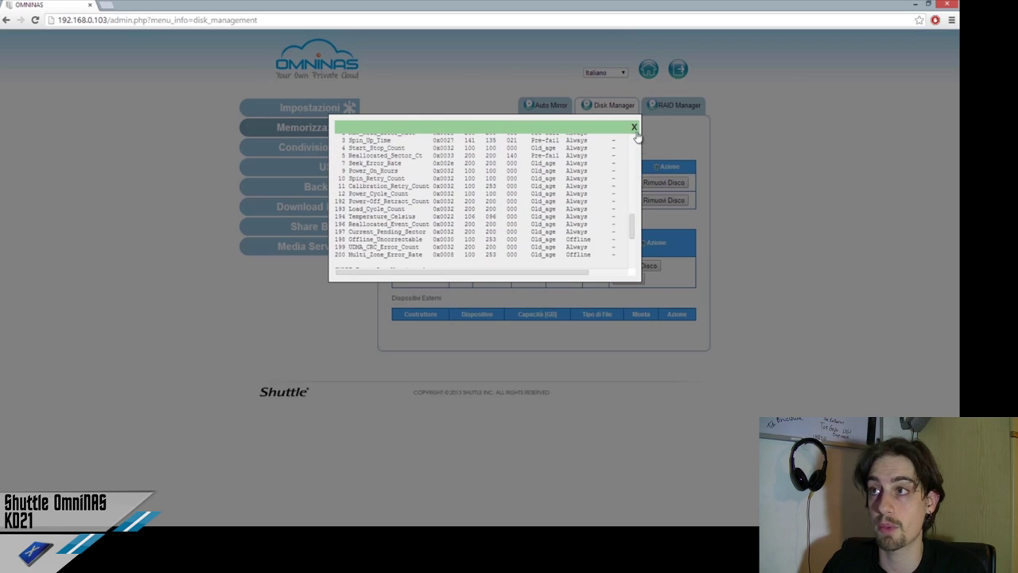
left_click(634, 127)
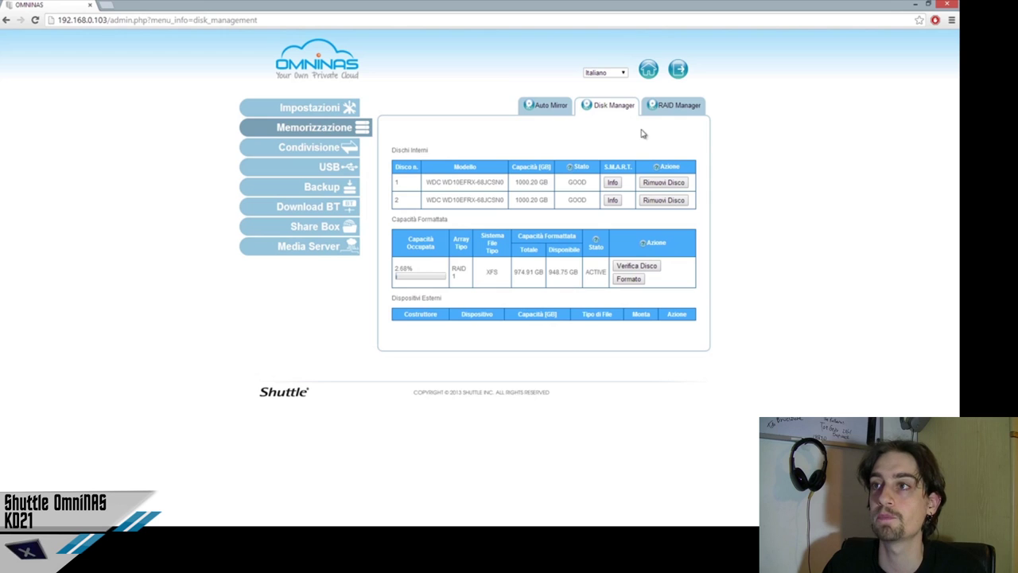
left_click(555, 111)
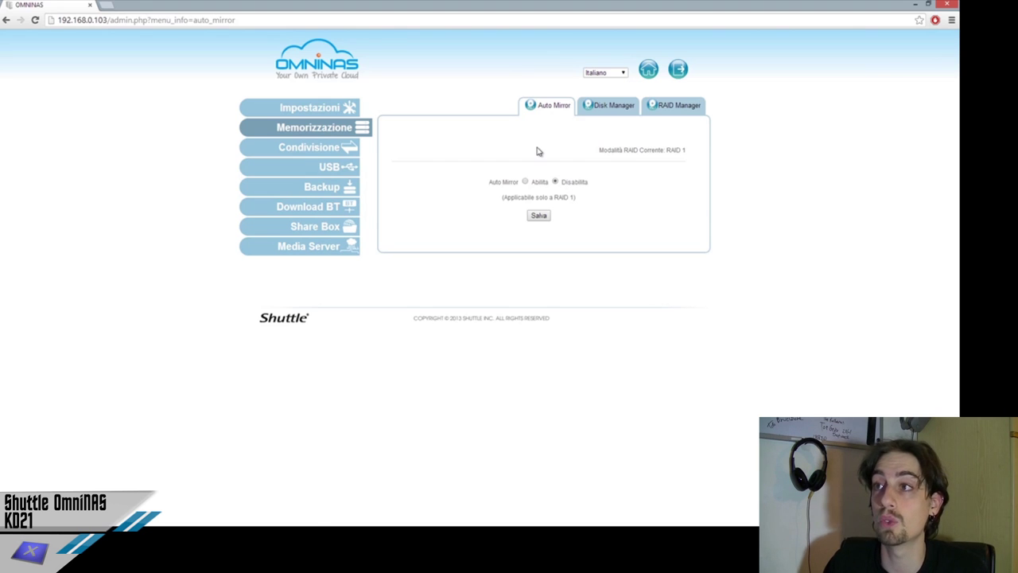
- Review the sharing section's user list, user creation, shared folder list and new folder form
left_click(315, 155)
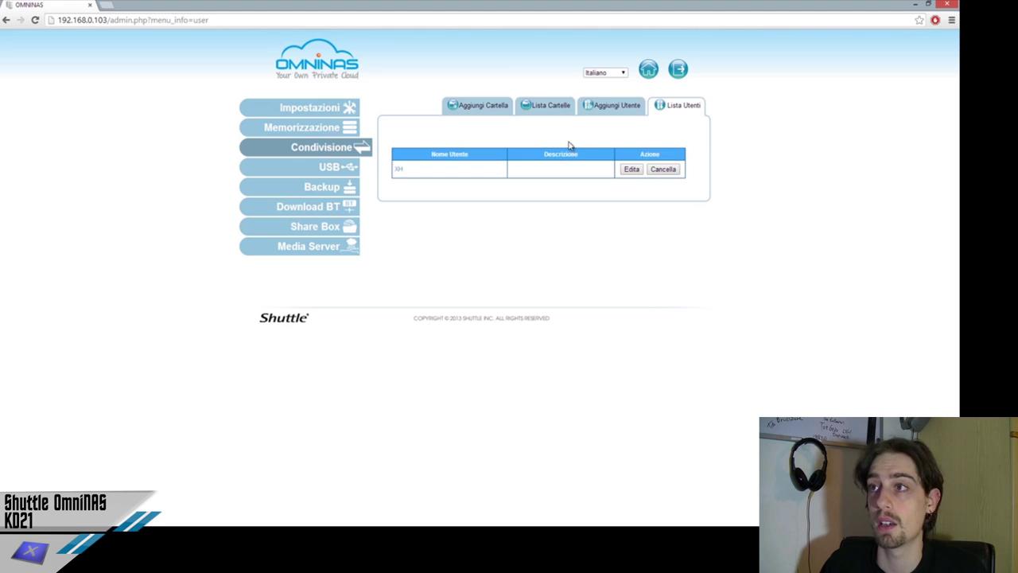
left_click(609, 114)
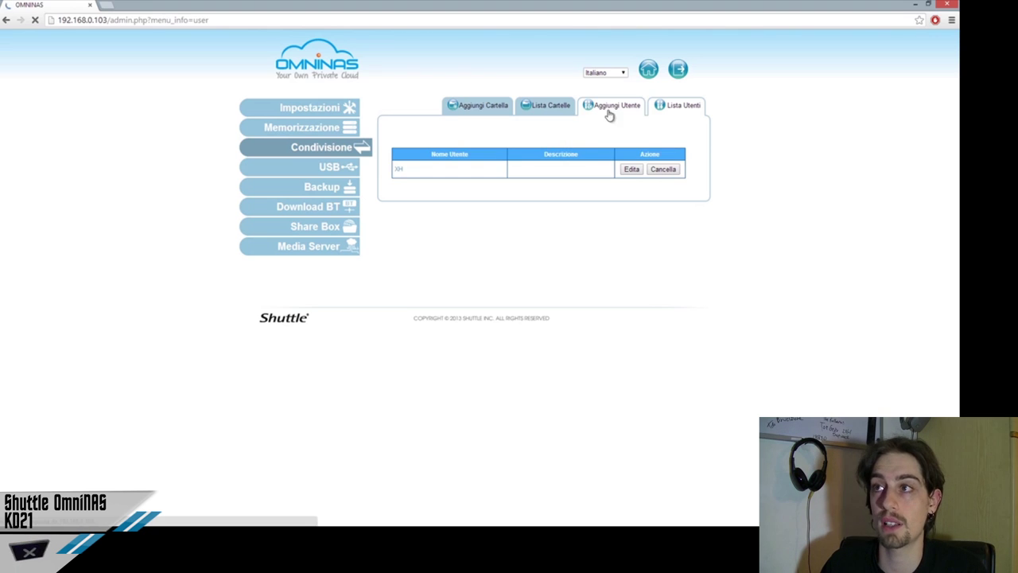
left_click(546, 116)
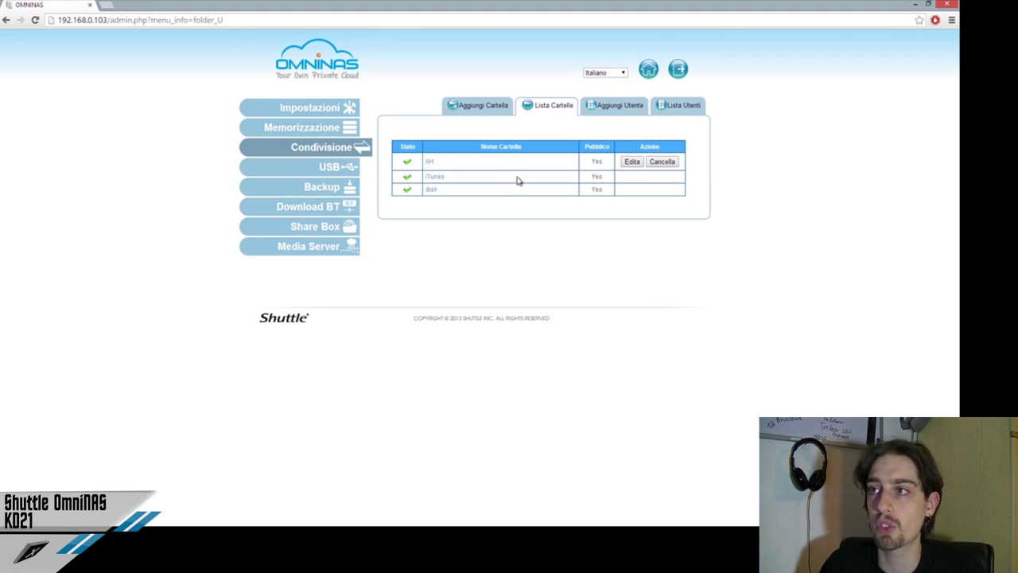
left_click(464, 105)
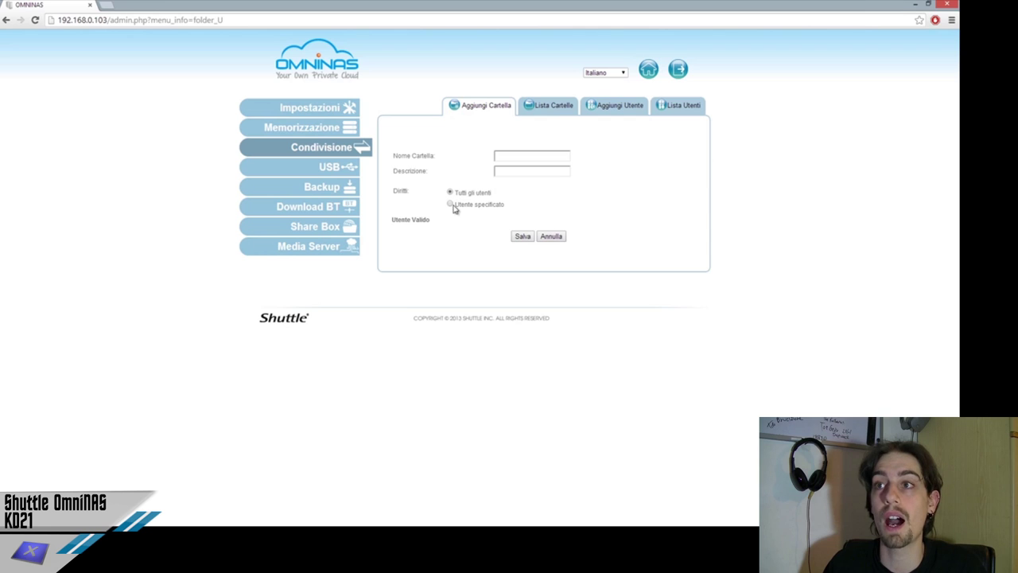
- Inspect the USB automatic copy options, including the destination folder choices for the USB 3.0 port, and the printer settings
left_click(341, 176)
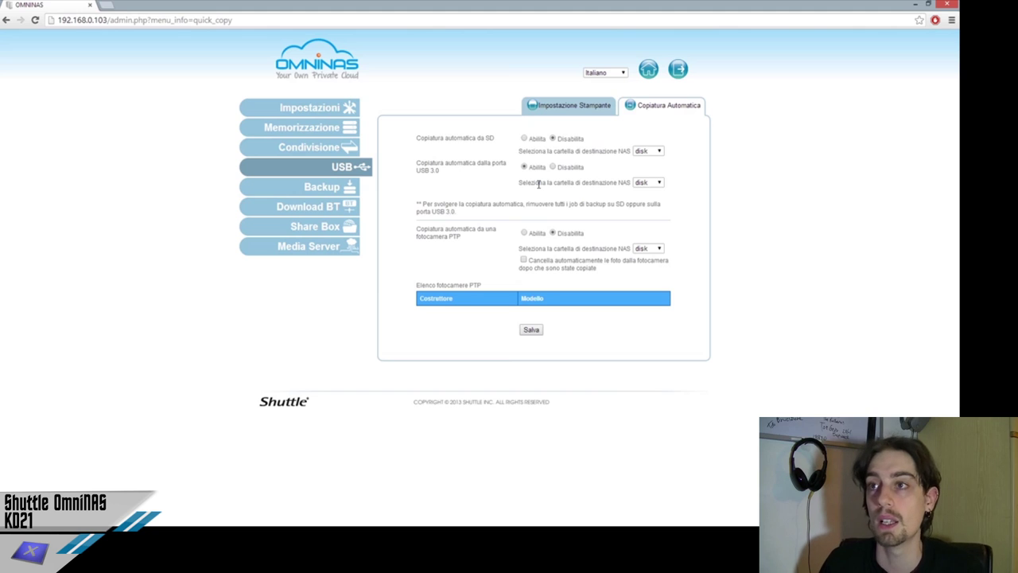
left_click(645, 183)
left_click(646, 191)
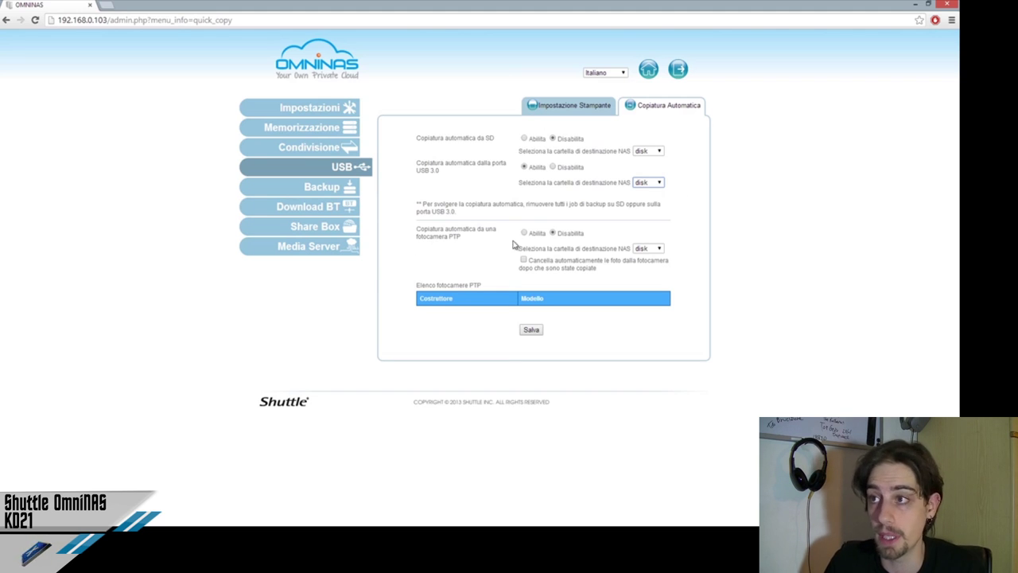
left_click(575, 110)
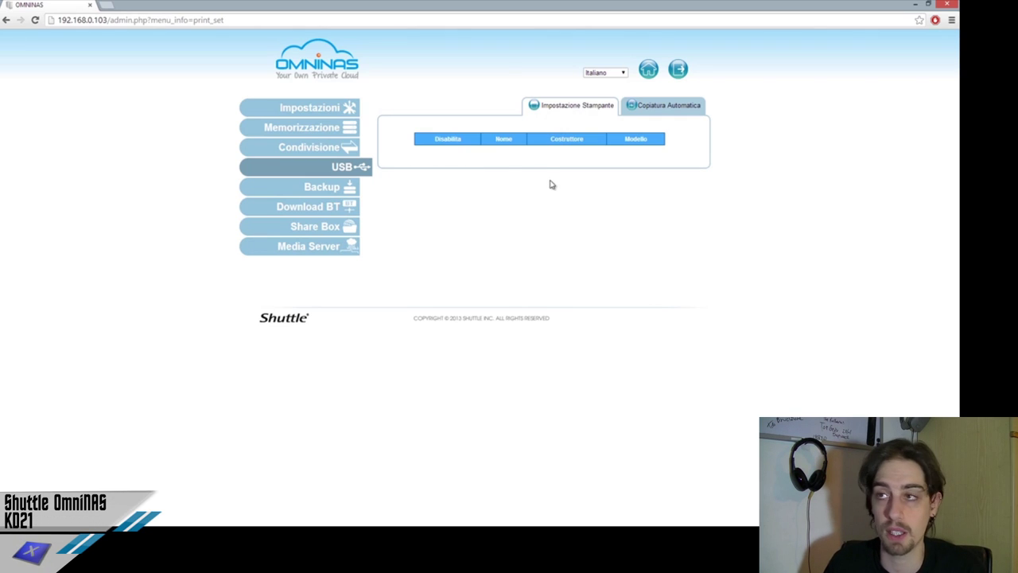
- Review the backup section's job setup form, list of configured backups and backup log
left_click(330, 192)
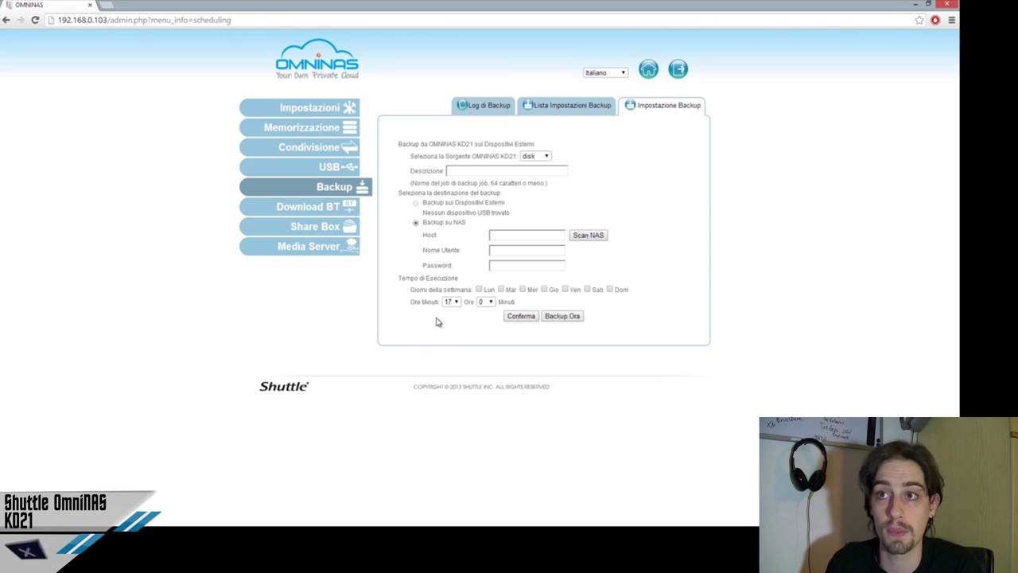
left_click(315, 210)
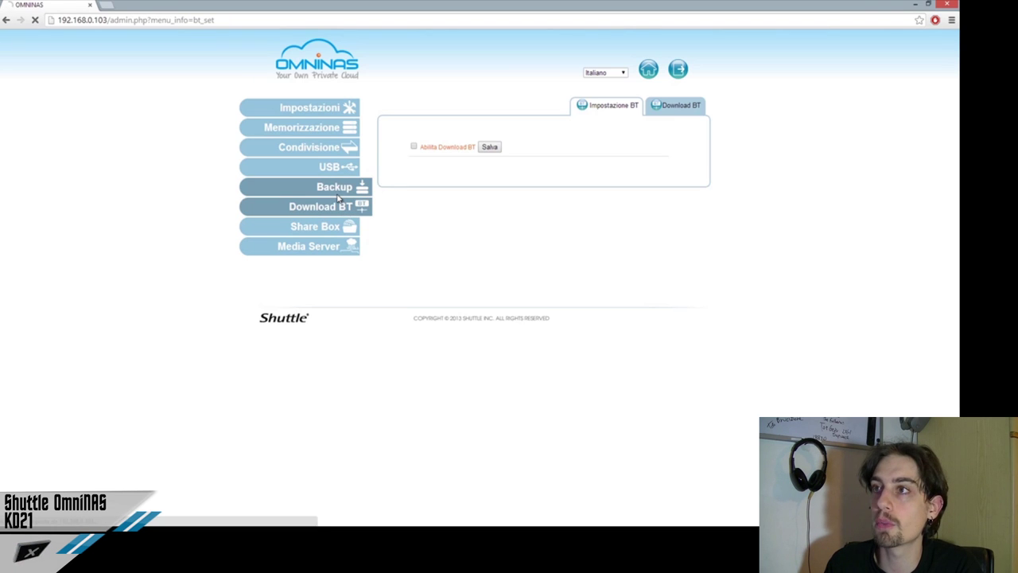
left_click(338, 196)
left_click(564, 105)
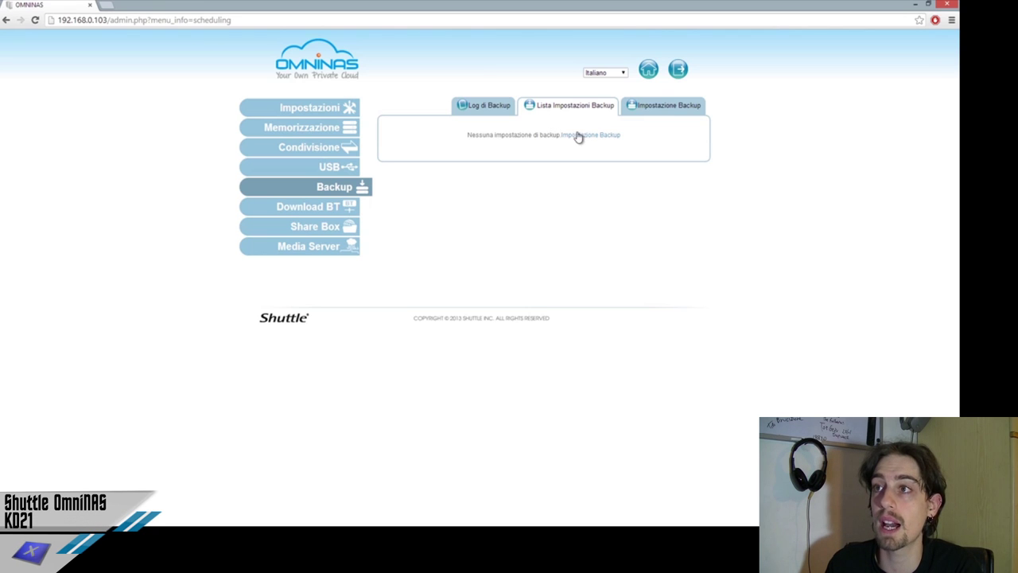
left_click(489, 112)
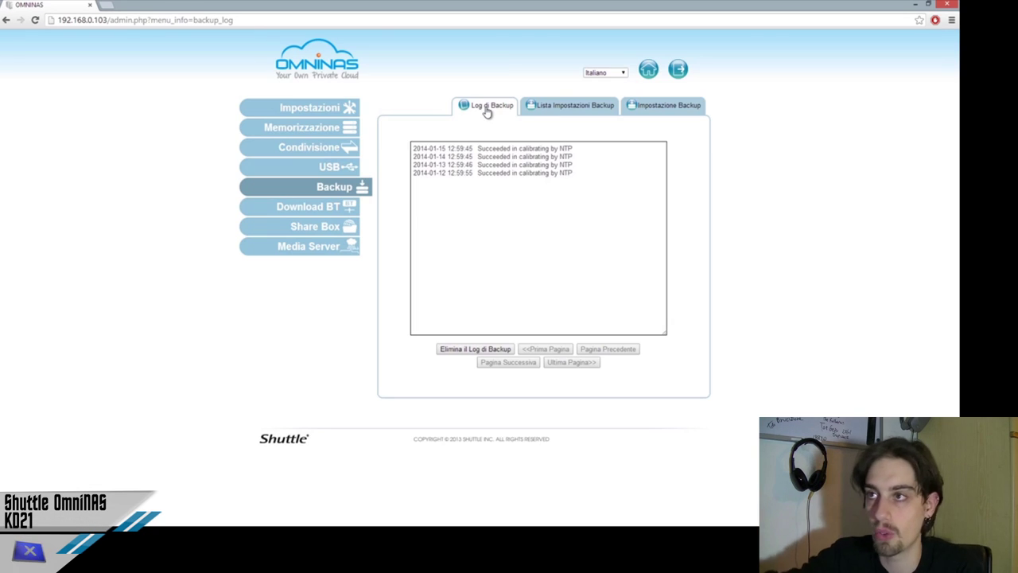
left_click(604, 109)
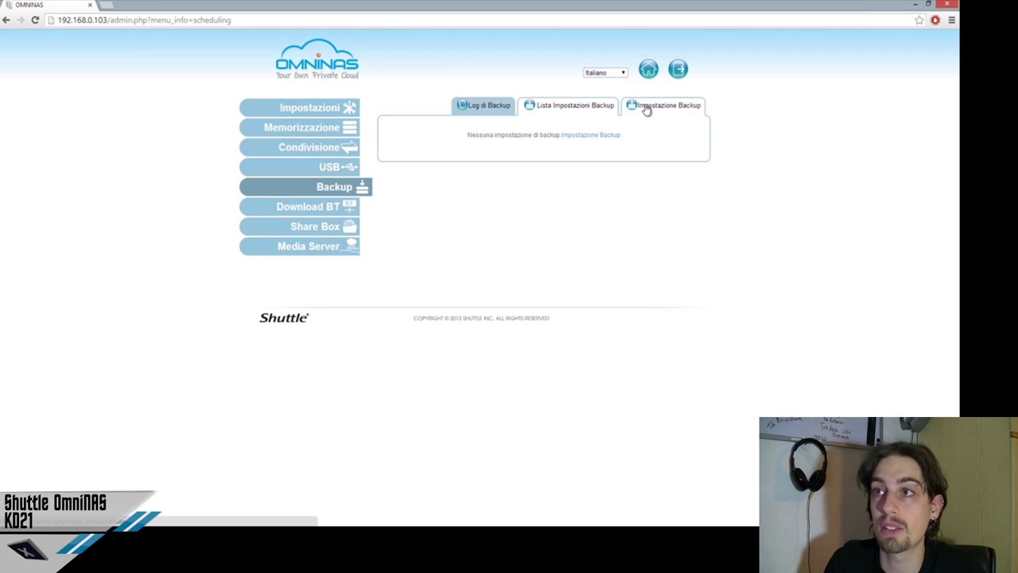
left_click(499, 107)
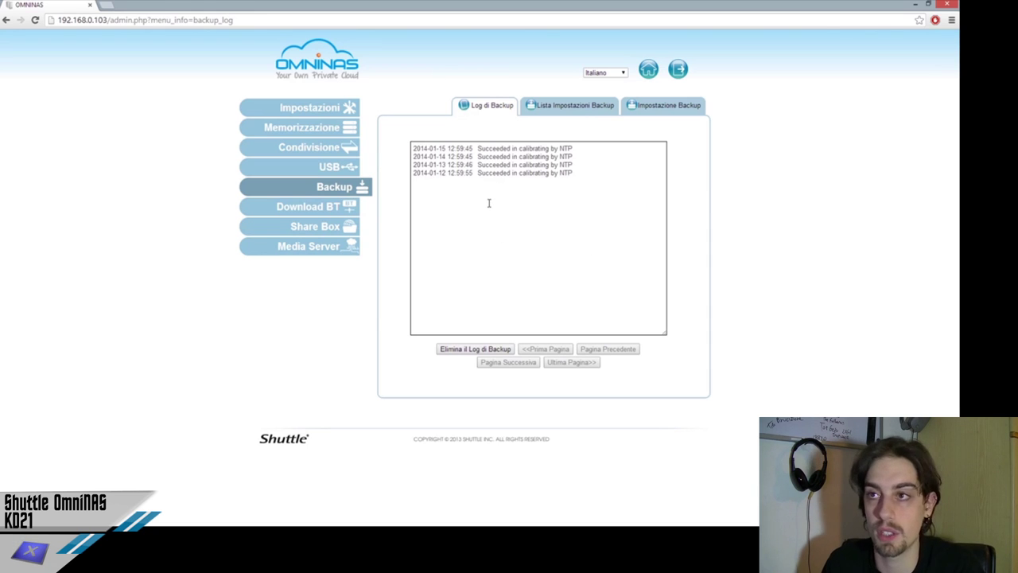
- Enable the BT download service on the NAS and save the setting
left_click(302, 207)
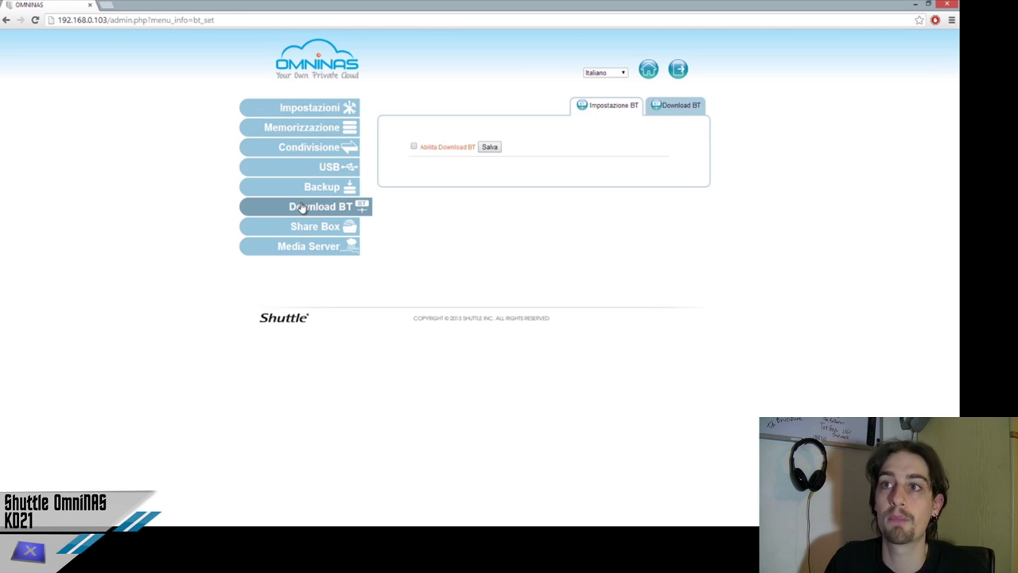
left_click(413, 146)
left_click(490, 148)
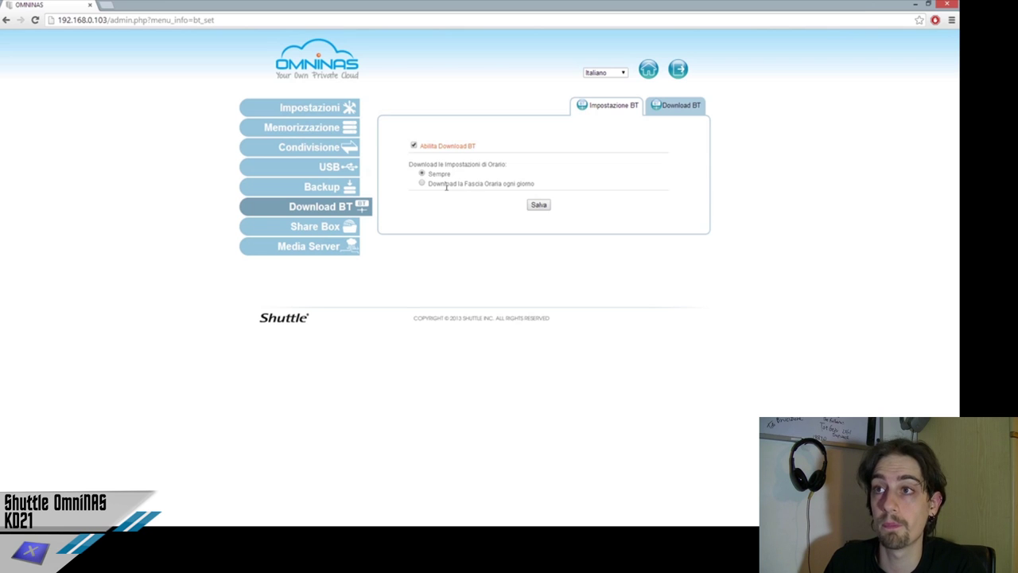
- Review the Share Box remote access settings and the DLNA Media Server settings
left_click(325, 226)
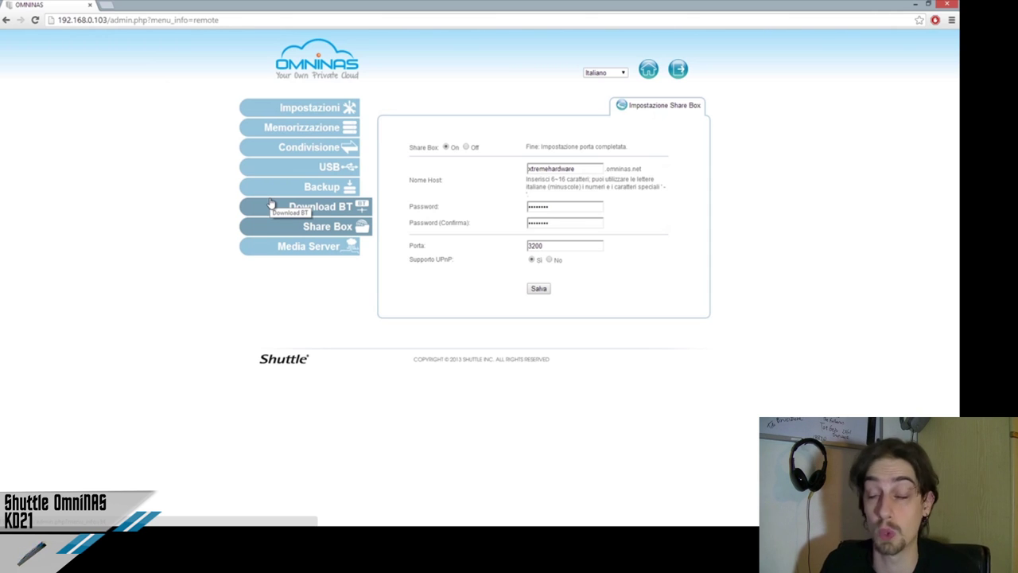
left_click(288, 245)
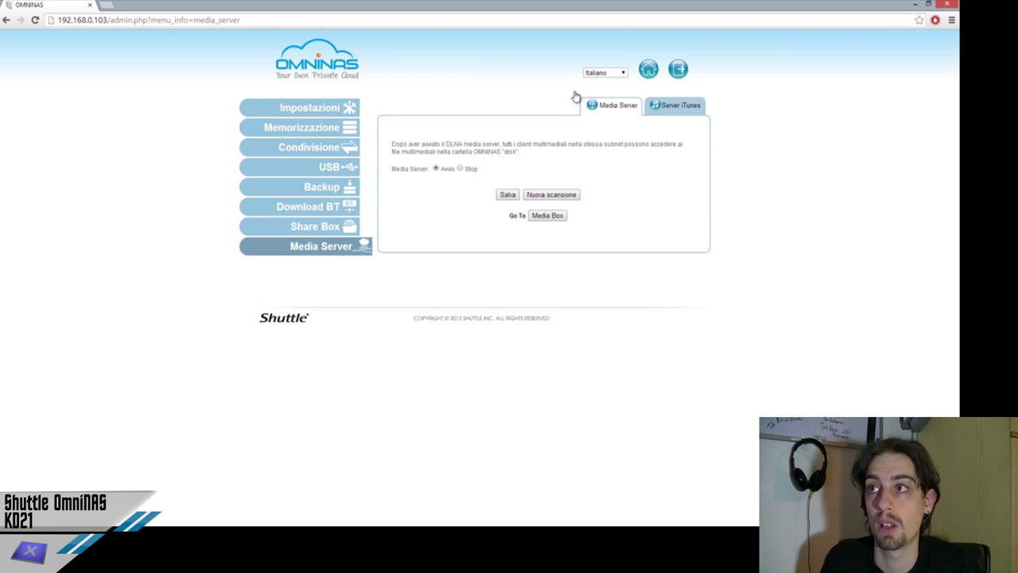
- Show how the USB and storage sections open from the home menu, ending back on the home menu
left_click(648, 72)
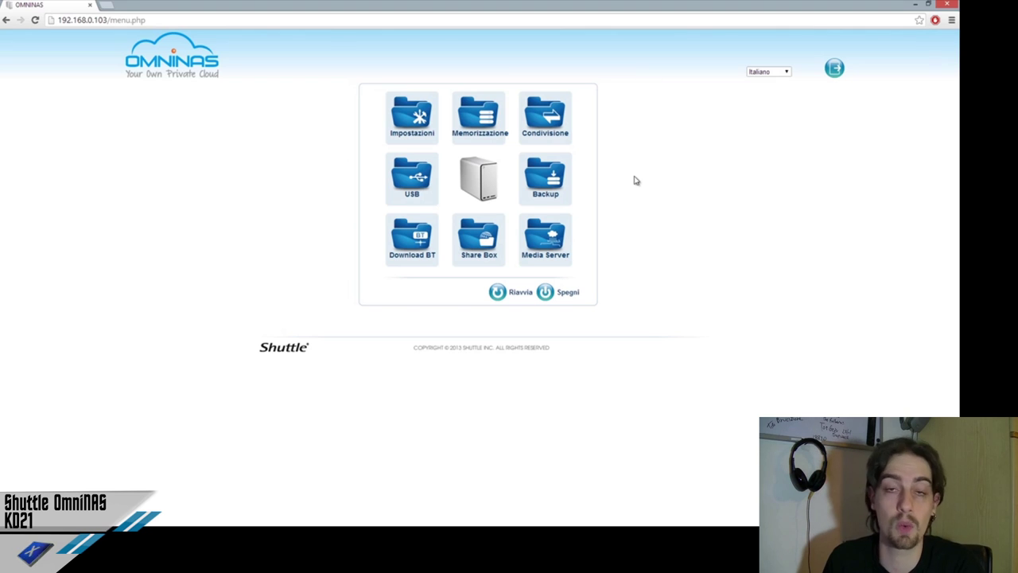
left_click(409, 178)
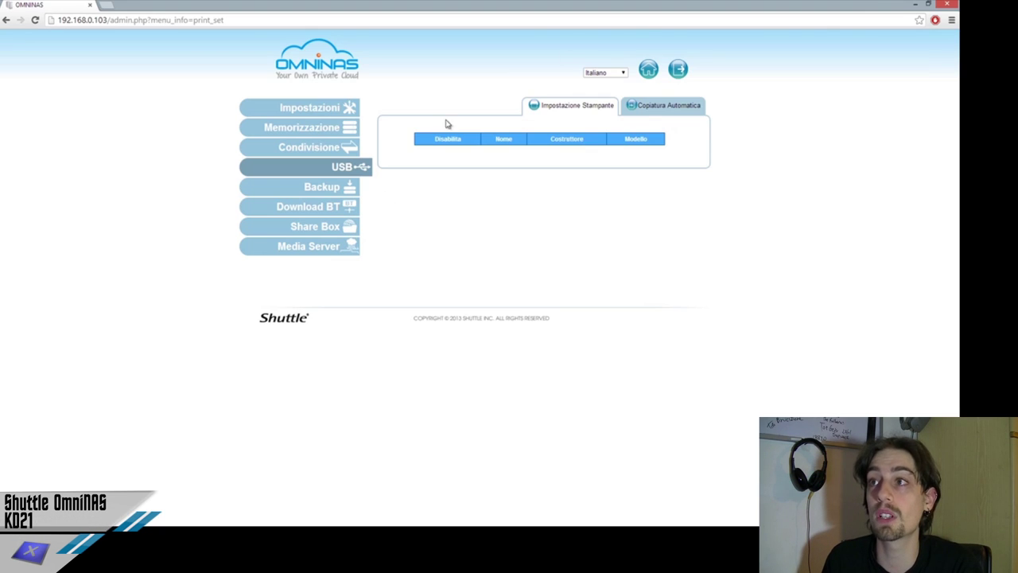
left_click(648, 71)
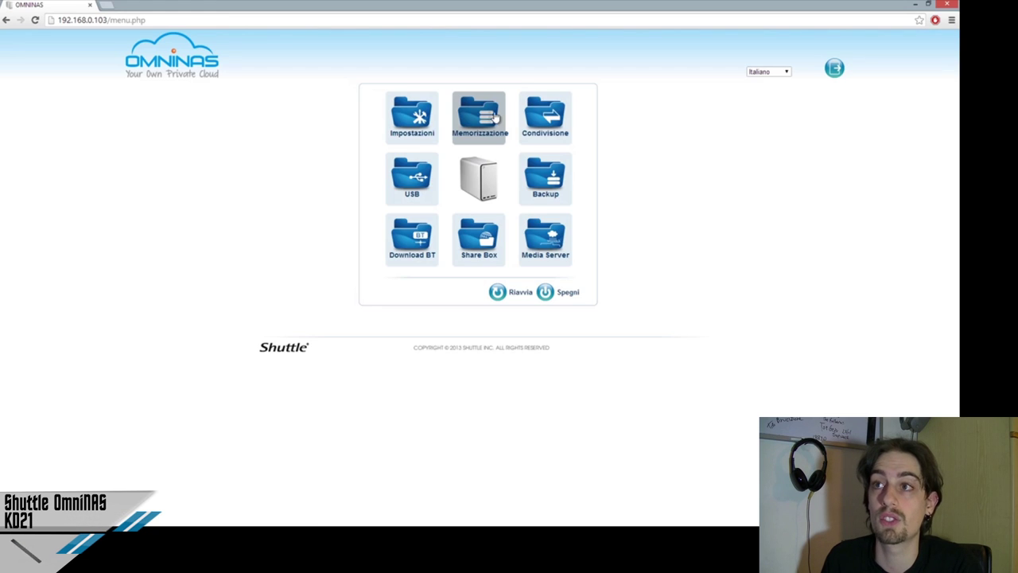
left_click(481, 106)
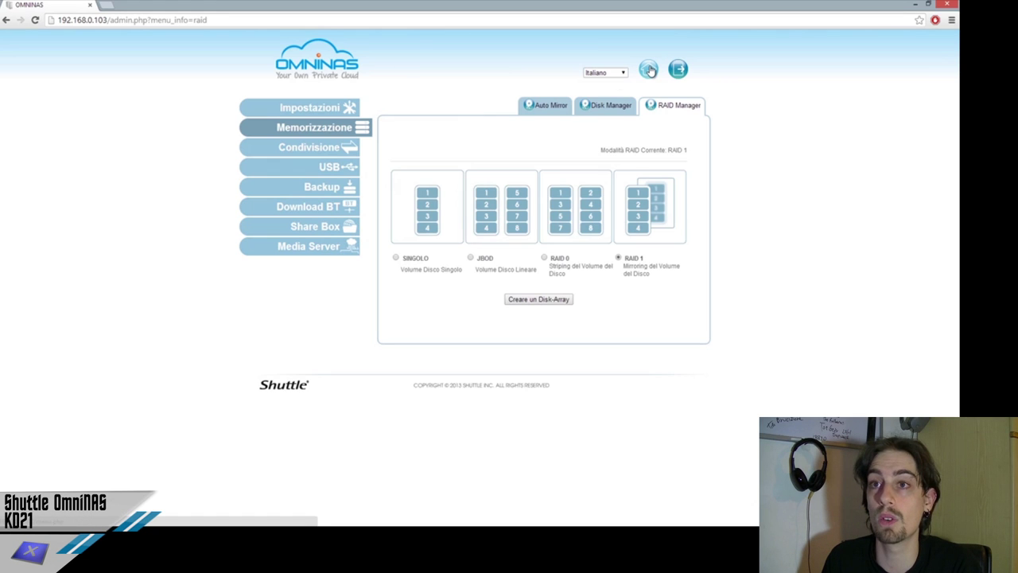
left_click(649, 70)
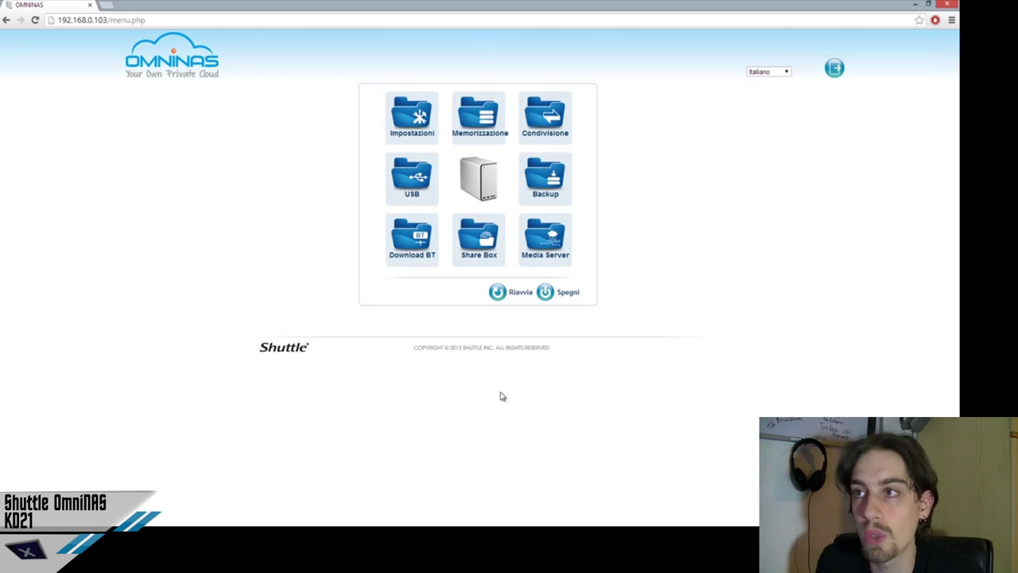
- Show the backup job setup form and the Share Box remote access settings, returning to the home menu after each
left_click(536, 193)
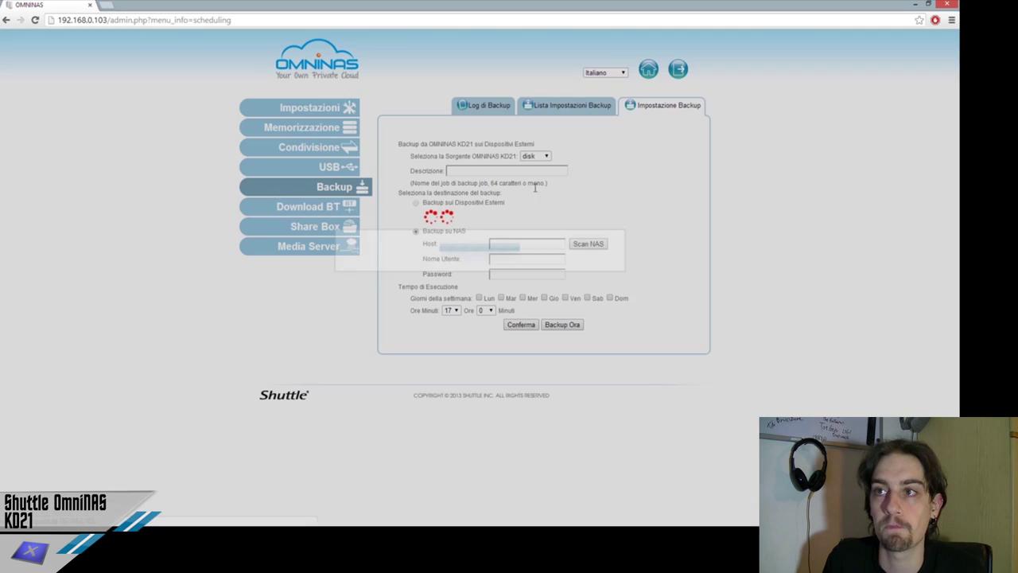
left_click(649, 70)
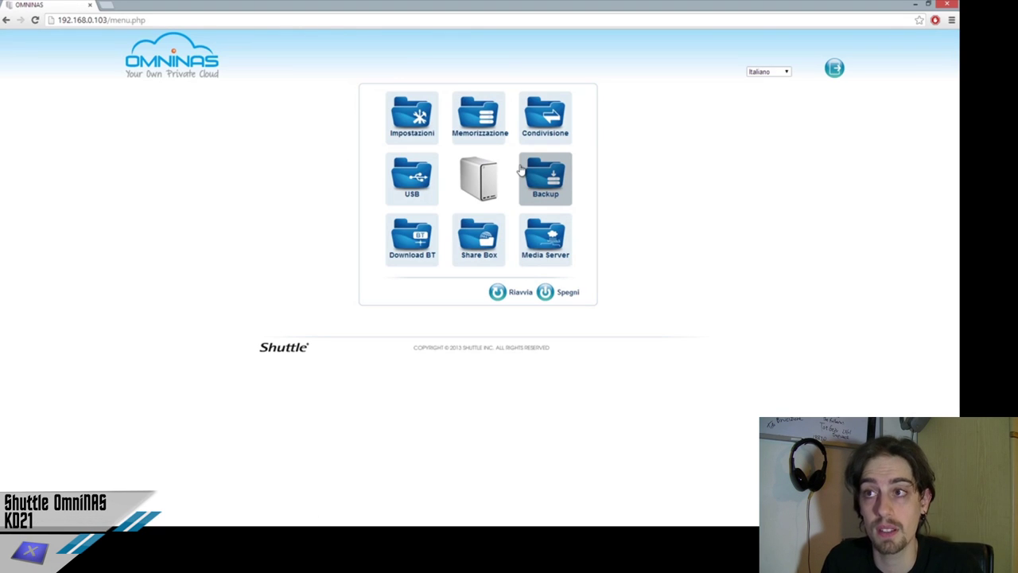
left_click(451, 253)
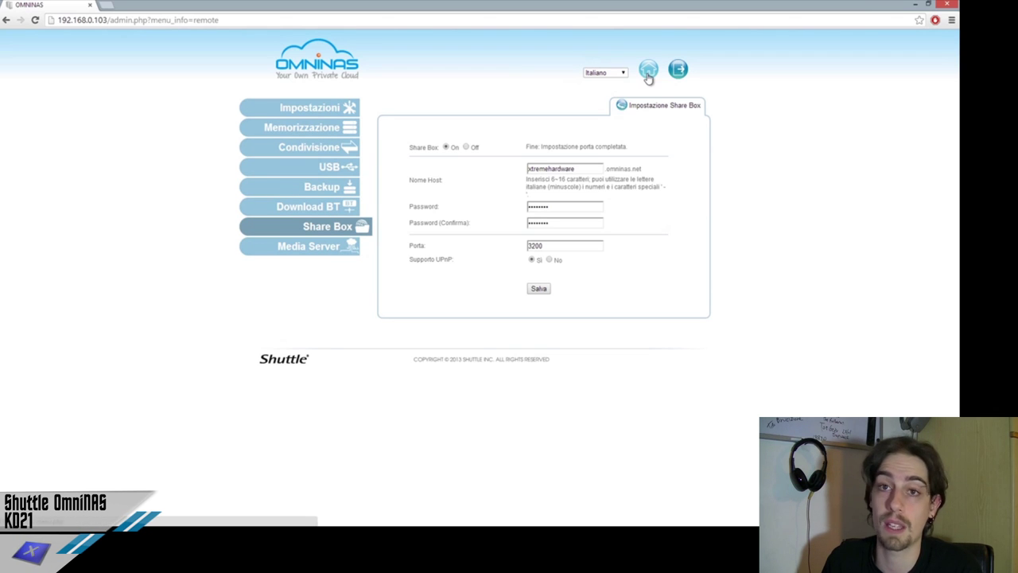
left_click(648, 71)
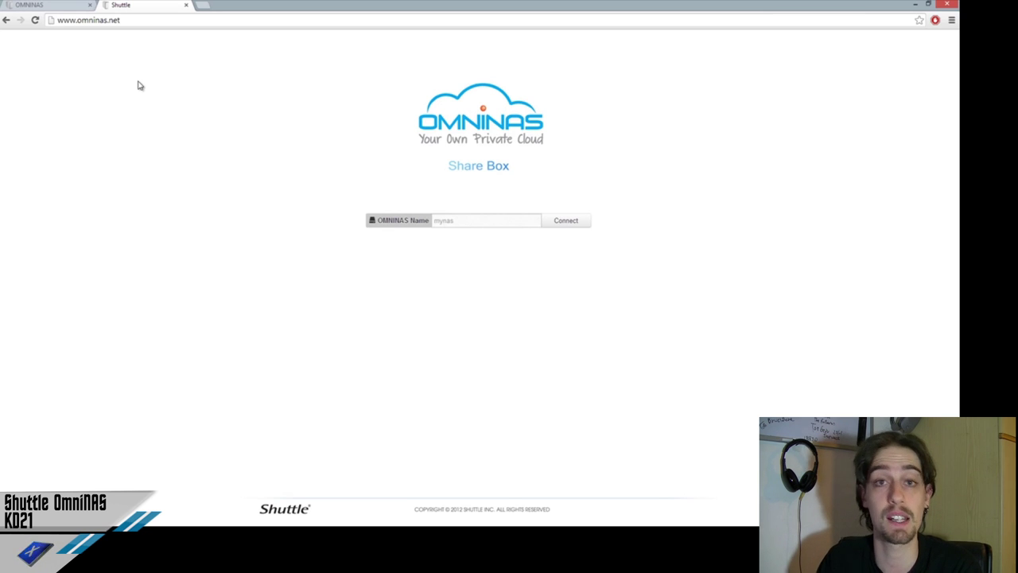
- Connect to the NAS named xtremehardware through the Share Box portal and log in with the account username and password
left_click(484, 219)
type("xtremehardware")
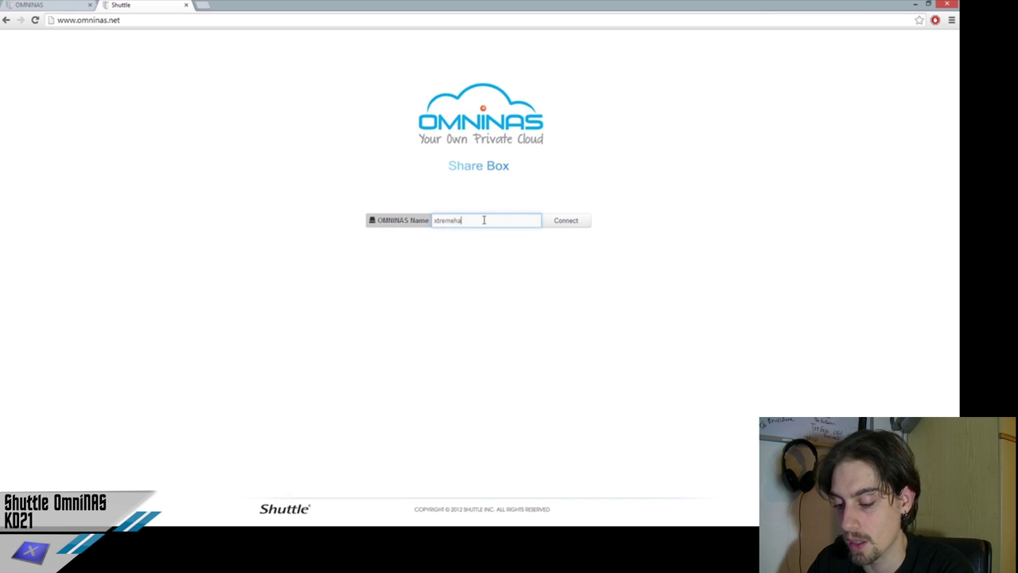
left_click(562, 226)
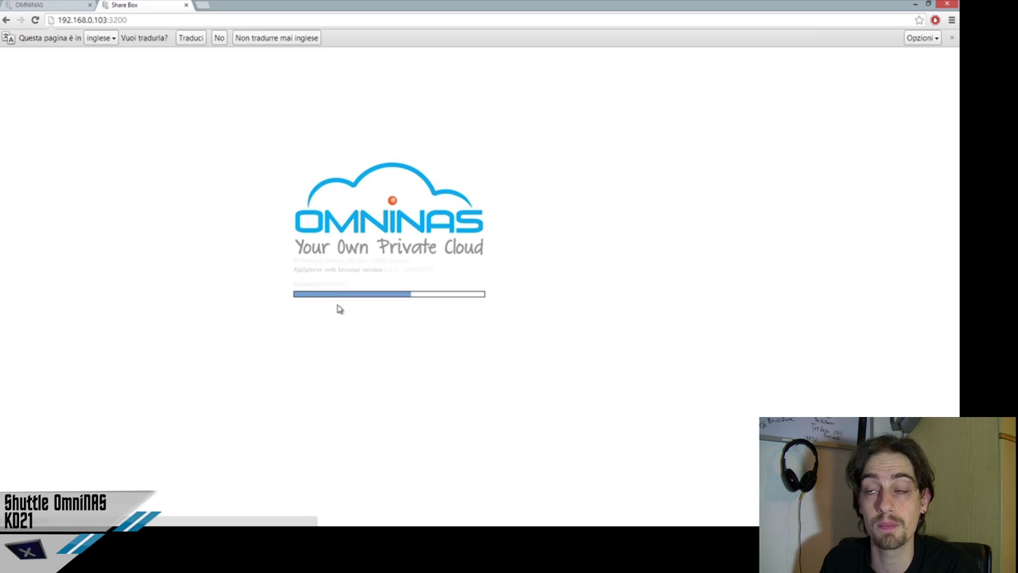
left_click(951, 38)
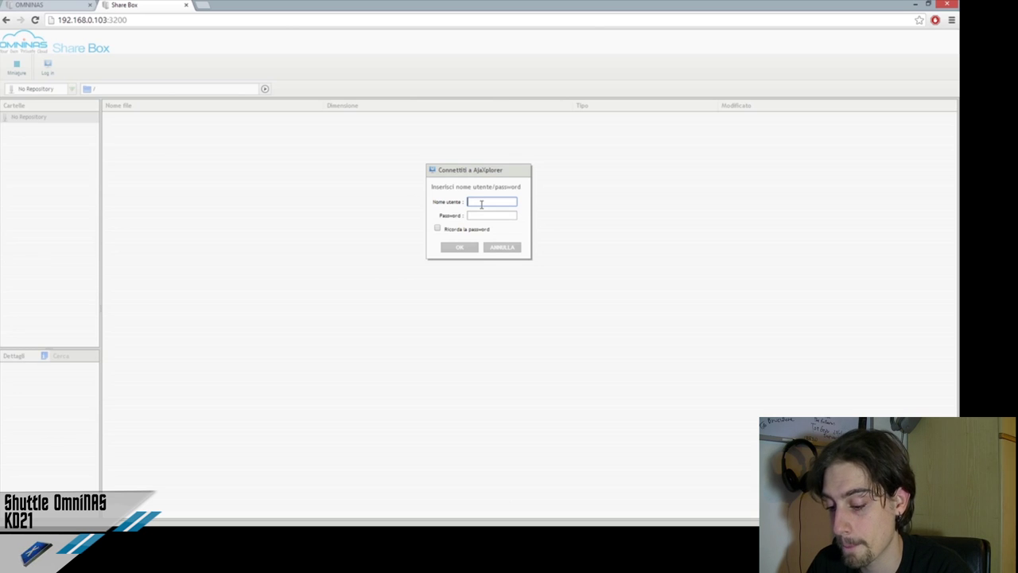
left_click(460, 248)
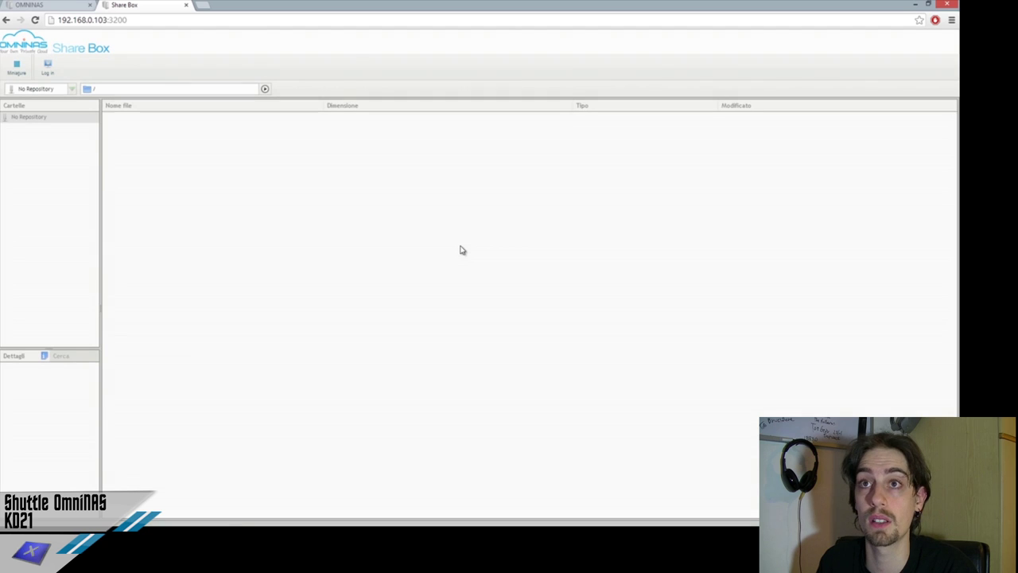